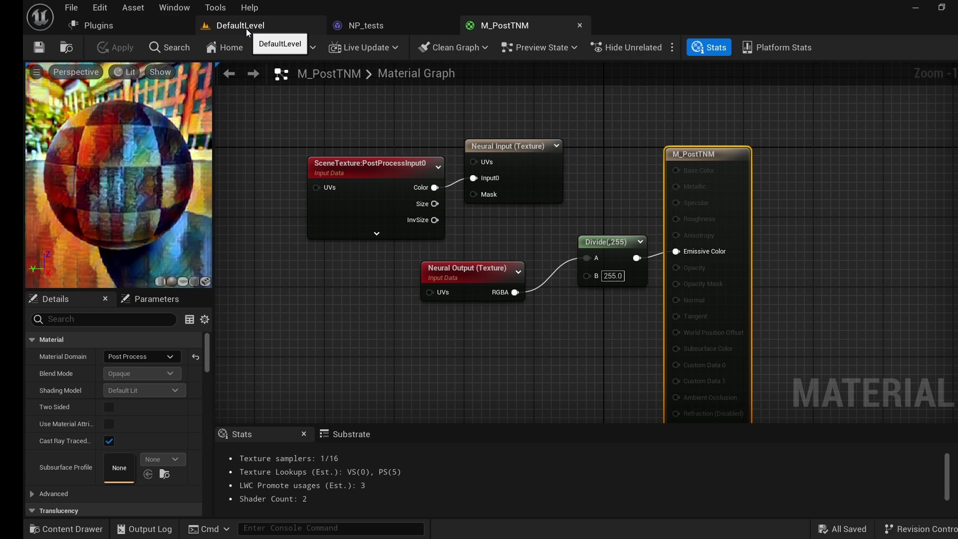
# Step: Switch to the Notepad notes, highlight the Style Transfer / Neural Rendering title and move the OBS window out of the way
pyautogui.hotkey('alt', 'Tab')
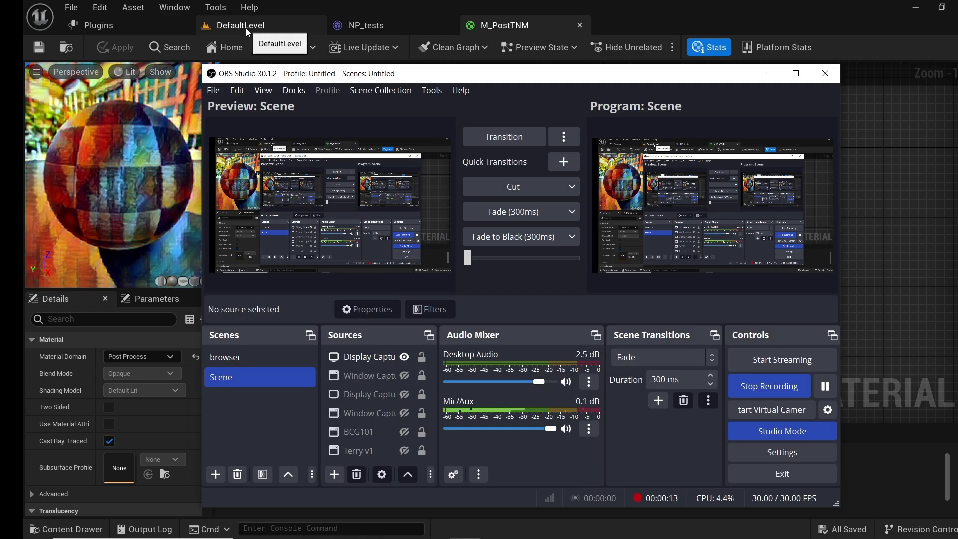
pyautogui.hotkey('alt', 'Tab')
pyautogui.hotkey('alt', 'Tab')
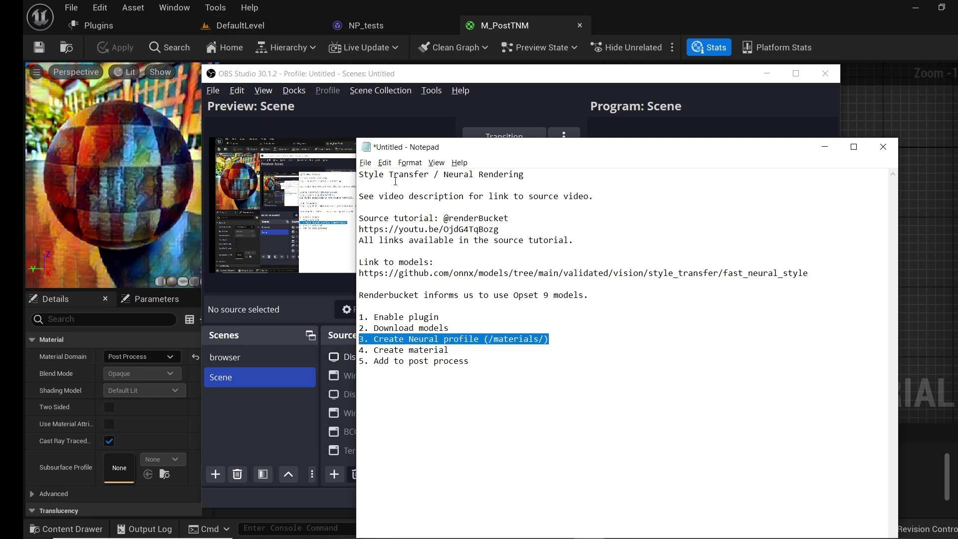
pyautogui.moveTo(524, 181); pyautogui.dragTo(358, 178)
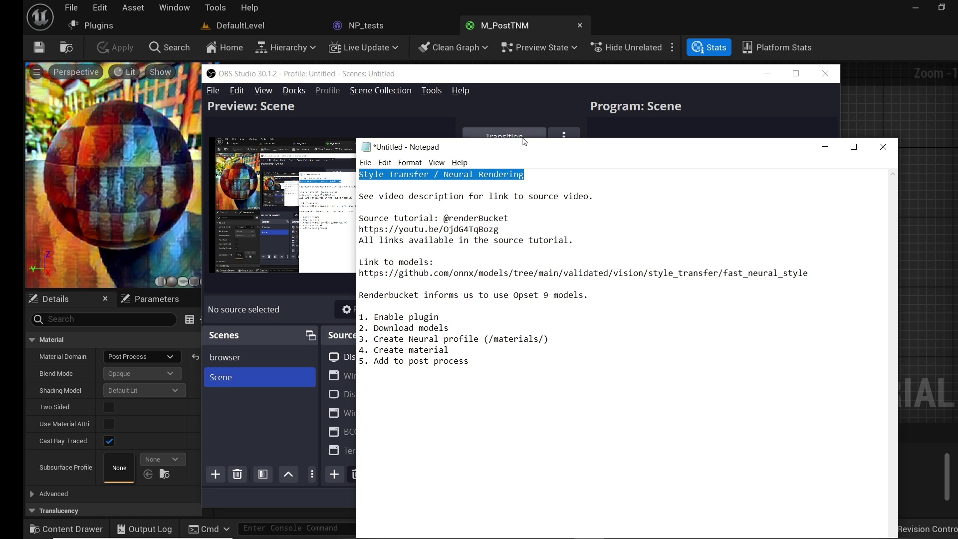
pyautogui.moveTo(515, 75); pyautogui.dragTo(585, 200)
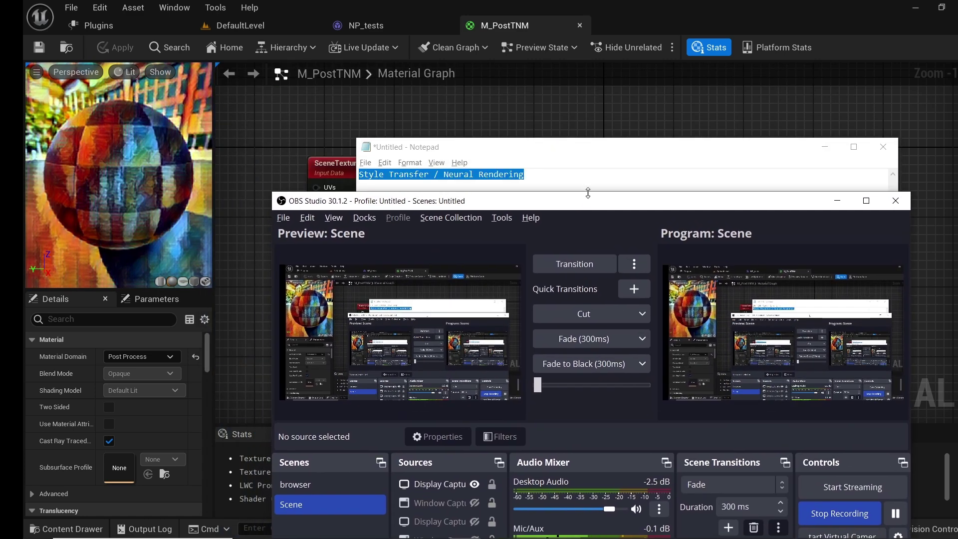
pyautogui.moveTo(635, 140); pyautogui.dragTo(638, 127)
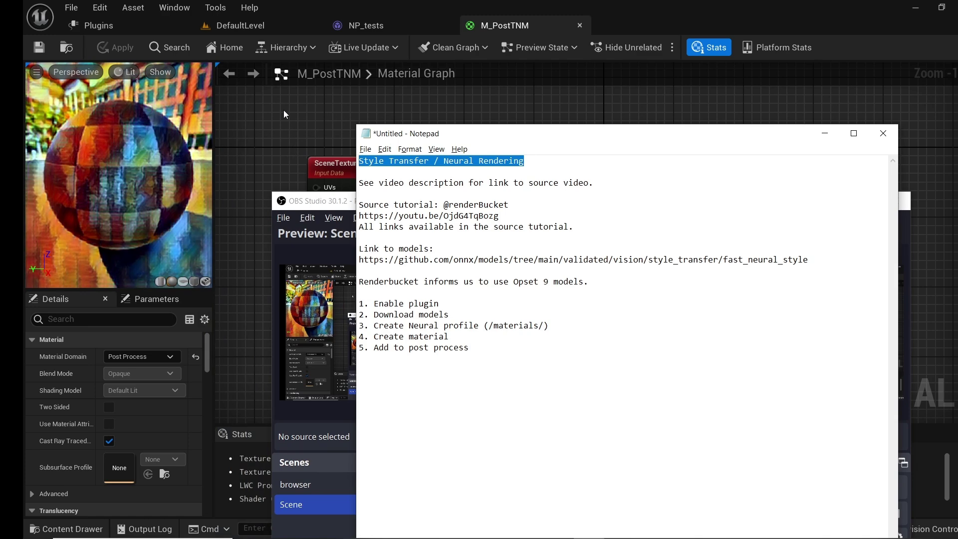
# Step: Search the Unreal Editor plugin list for "neural" to check the neural rendering plugins
pyautogui.click(168, 31)
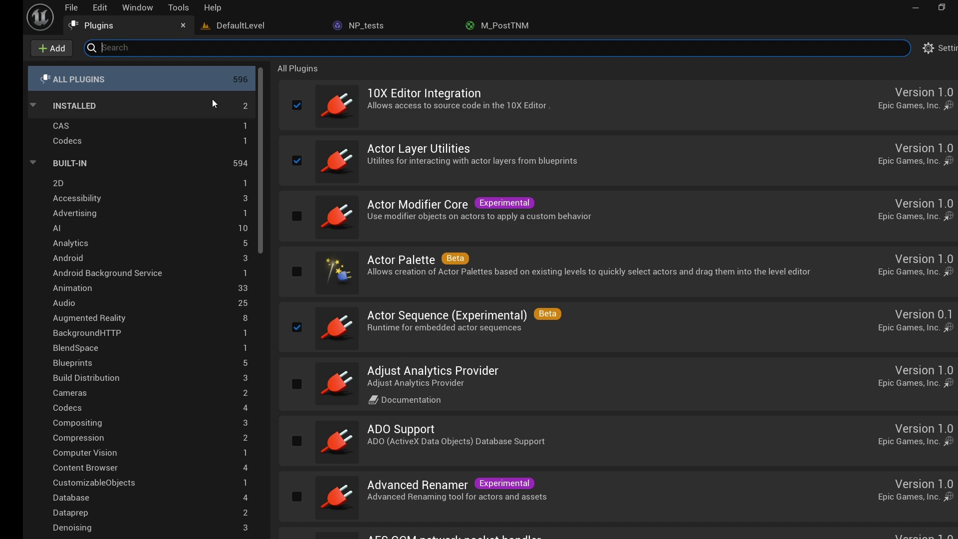
pyautogui.write('neural')
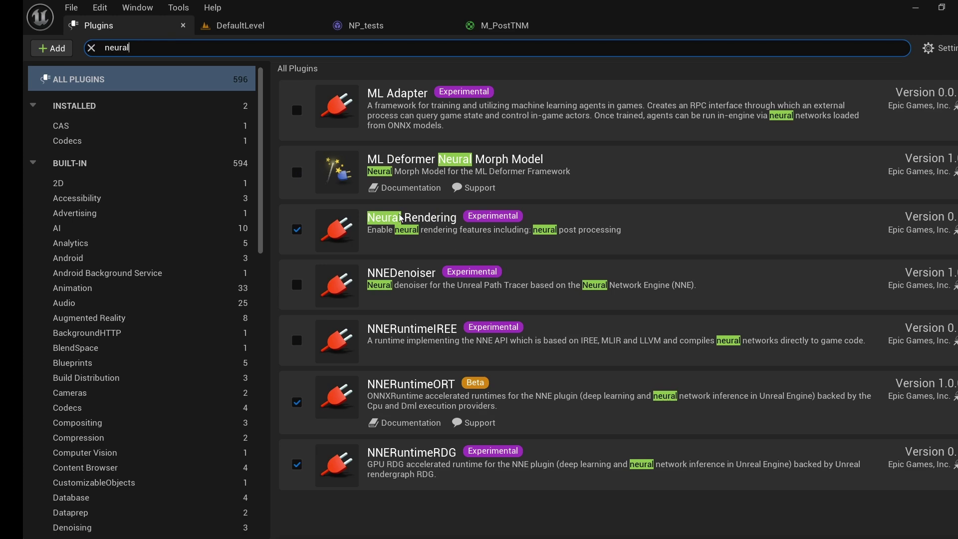
# Step: Locate the Neural Profile type among the material assets for the Nmodels folder without creating one, and view the existing NP_tests profile
pyautogui.click(239, 25)
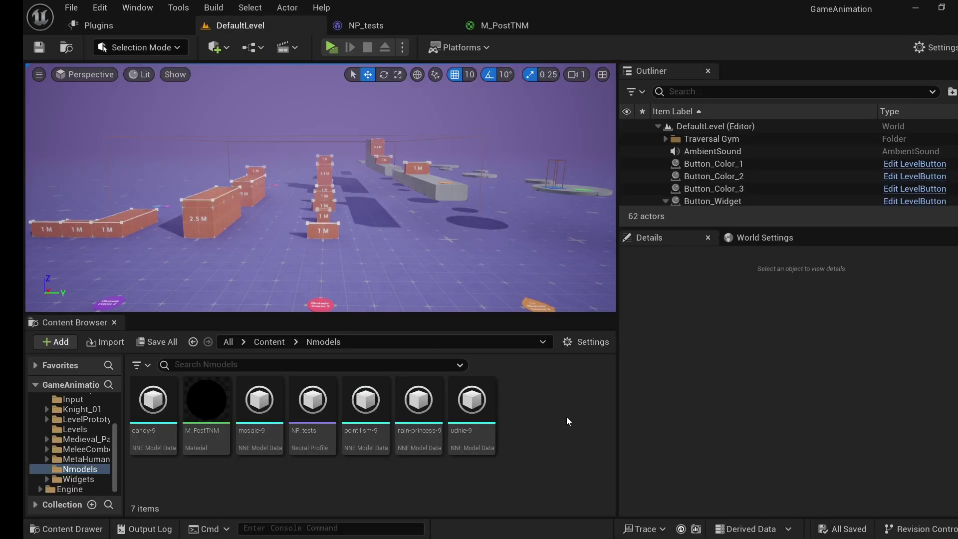
pyautogui.rightClick(534, 389)
pyautogui.scroll(-2, 626, 410)
pyautogui.moveTo(622, 441)
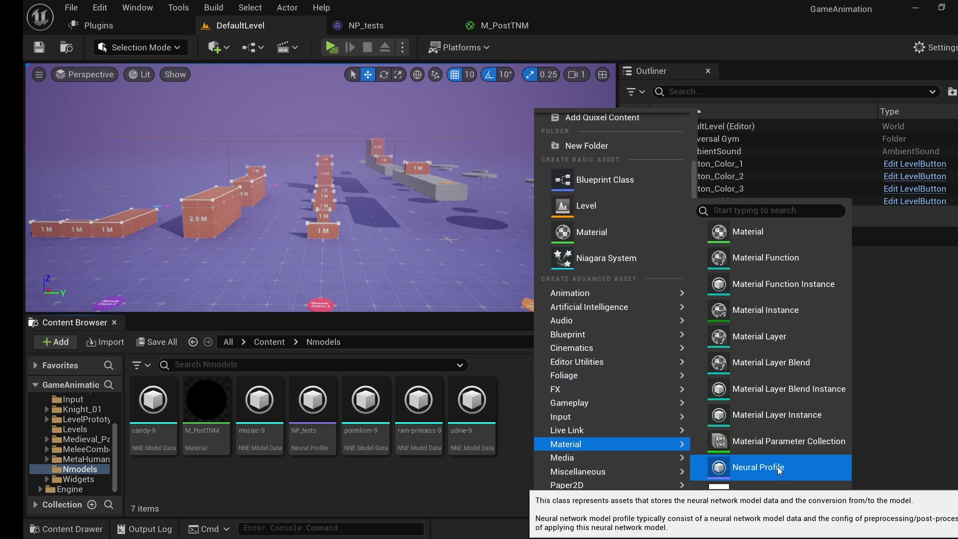
pyautogui.click(370, 492)
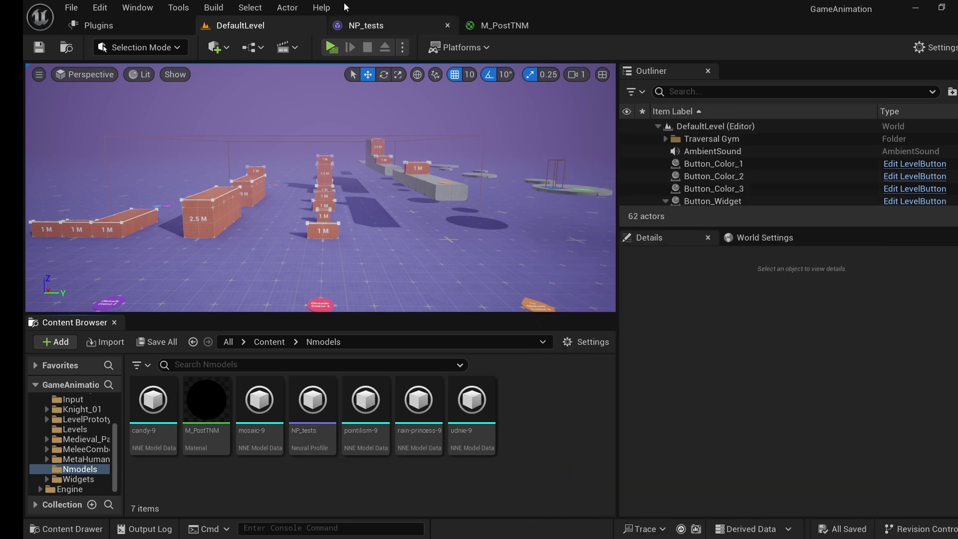
pyautogui.click(355, 26)
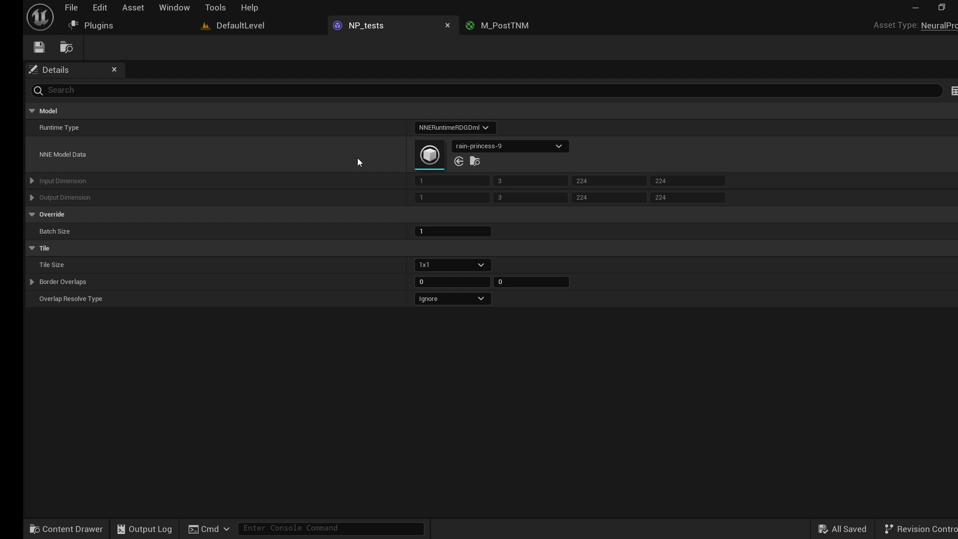
# Step: Review the models link and the five setup steps in the Notepad notes, and return to the NP_tests profile
pyautogui.hotkey('alt', 'Tab')
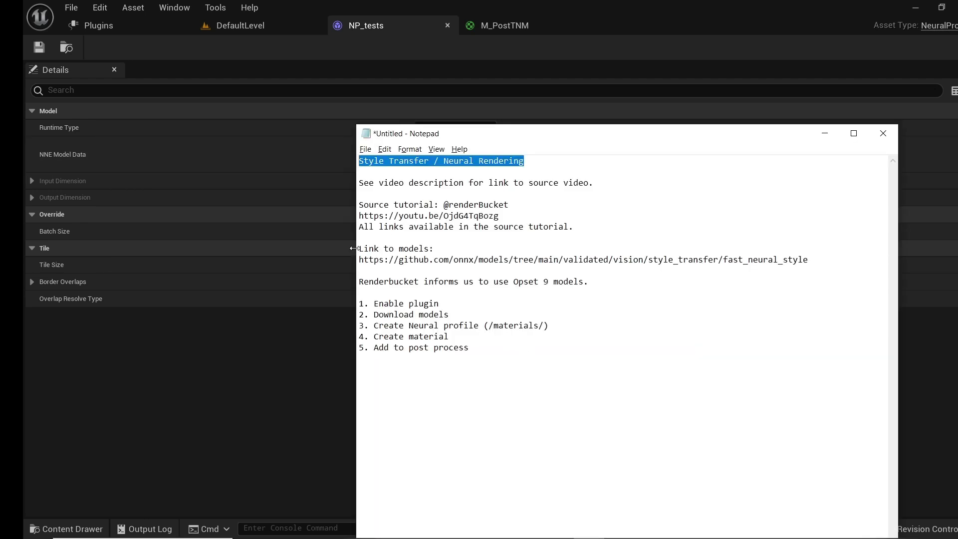
pyautogui.moveTo(359, 248); pyautogui.dragTo(817, 260)
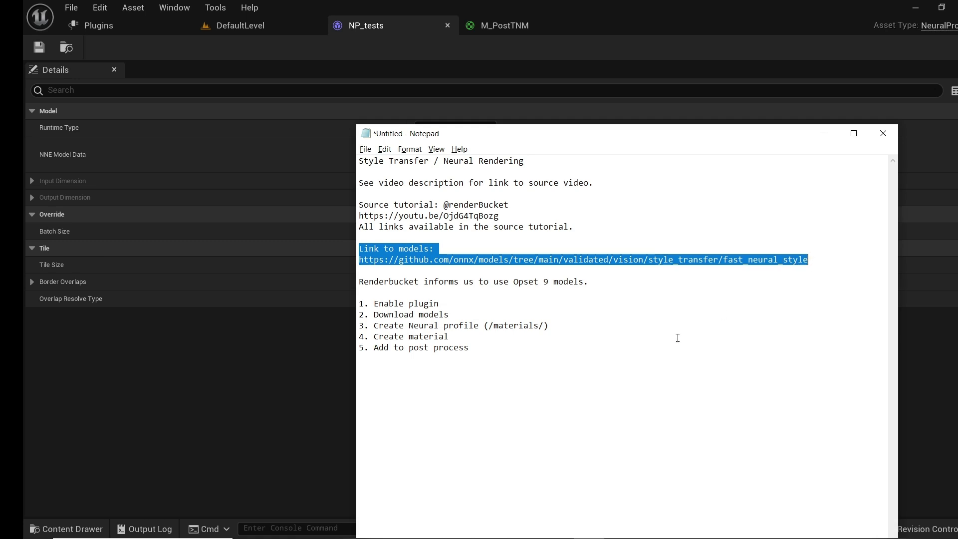
pyautogui.click(560, 412)
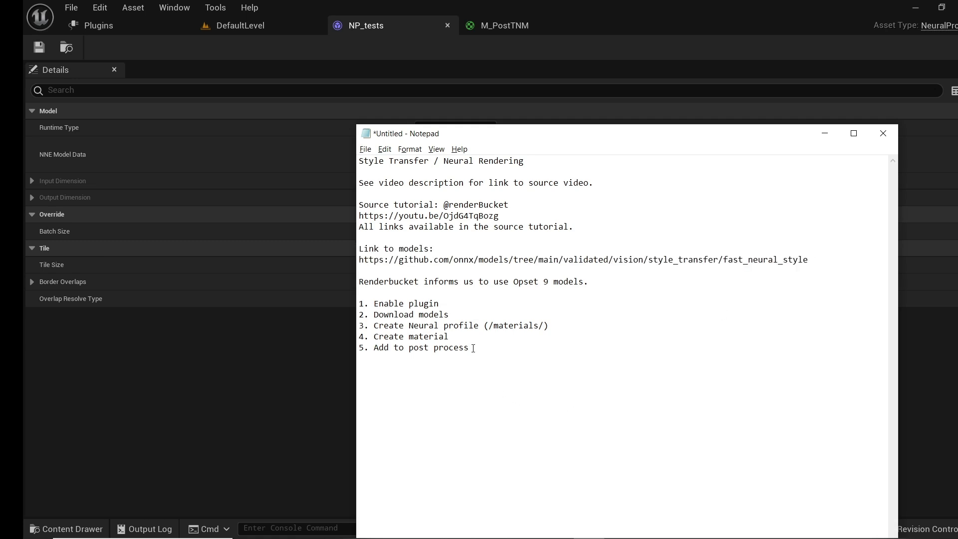
pyautogui.moveTo(473, 348); pyautogui.dragTo(357, 303)
pyautogui.click(375, 292)
pyautogui.click(361, 25)
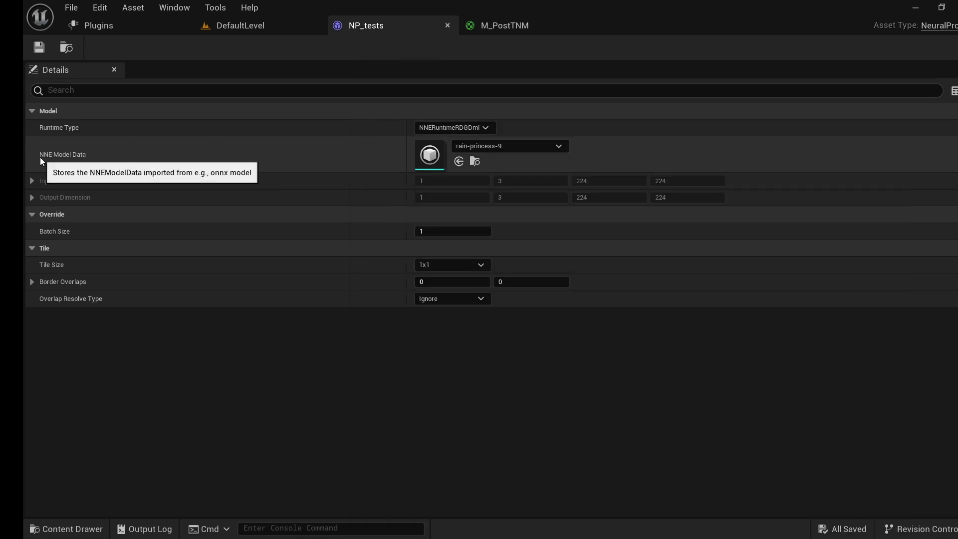
# Step: Switch to the fast_neural_style GitHub page in Chrome and examine the Opset version 9 models in the Model table
pyautogui.hotkey('alt', 'Tab')
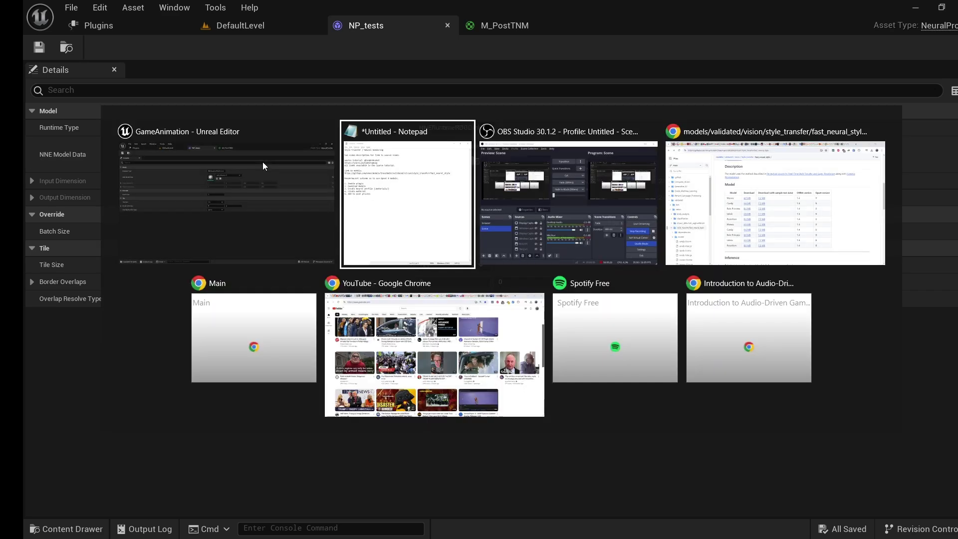
pyautogui.hotkey('alt', 'Tab')
pyautogui.hotkey('alt', 'Tab')
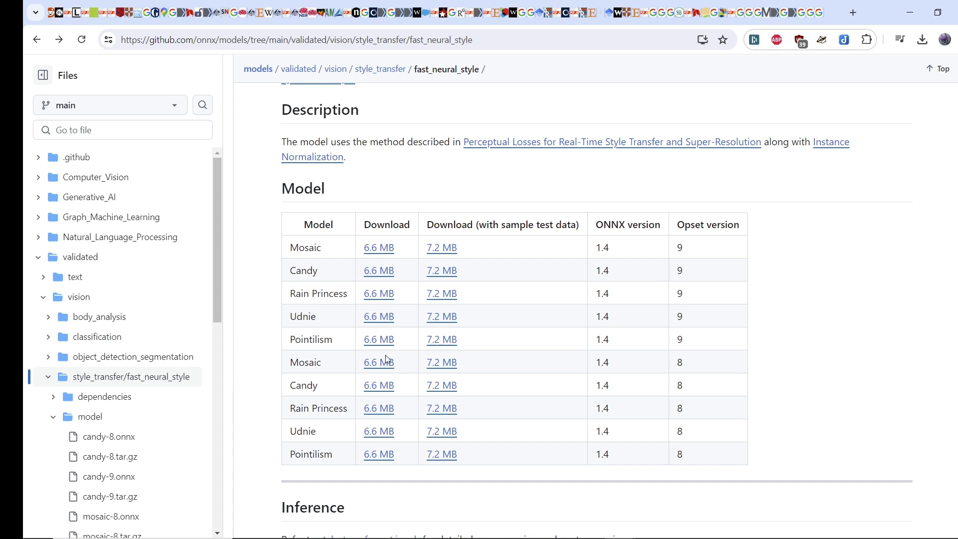
pyautogui.moveTo(681, 226); pyautogui.dragTo(712, 256)
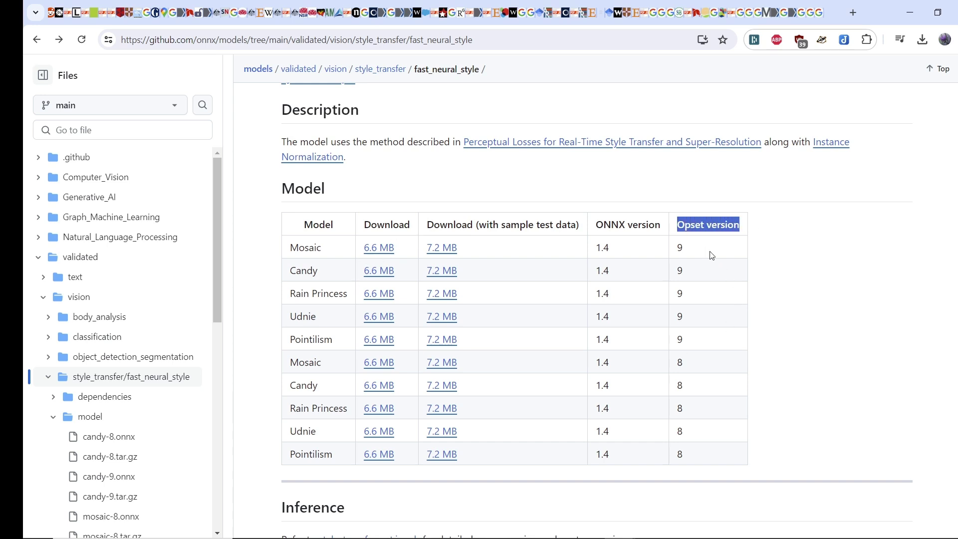
pyautogui.moveTo(686, 343); pyautogui.dragTo(664, 249)
pyautogui.click(584, 185)
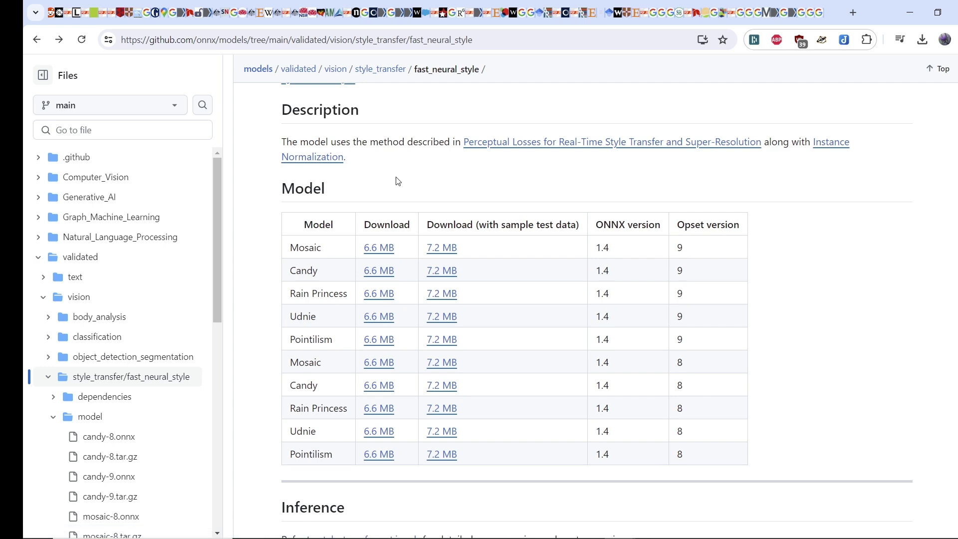
# Step: Return to Unreal Editor, open the M_PostTNM material and examine its details, enlarging the area that shows them
pyautogui.hotkey('alt', 'Tab')
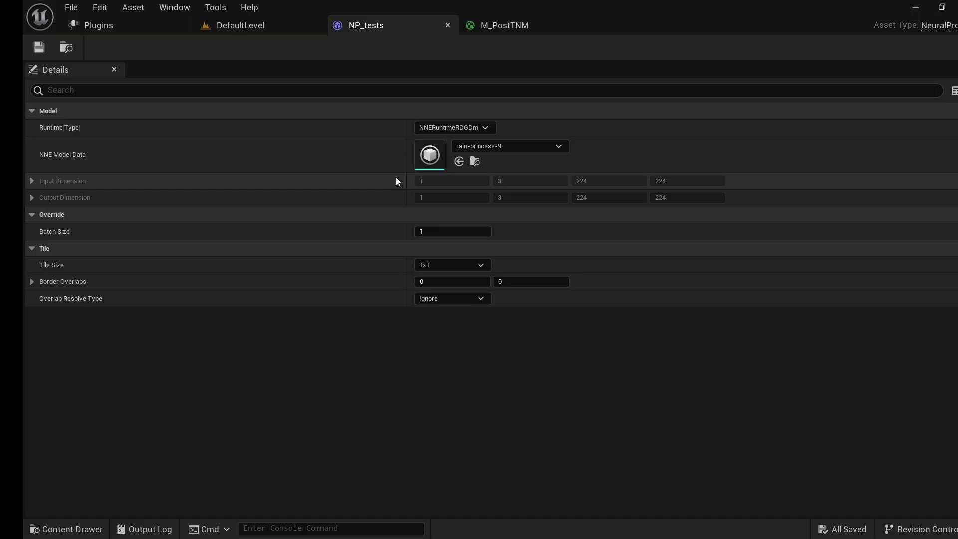
pyautogui.click(499, 26)
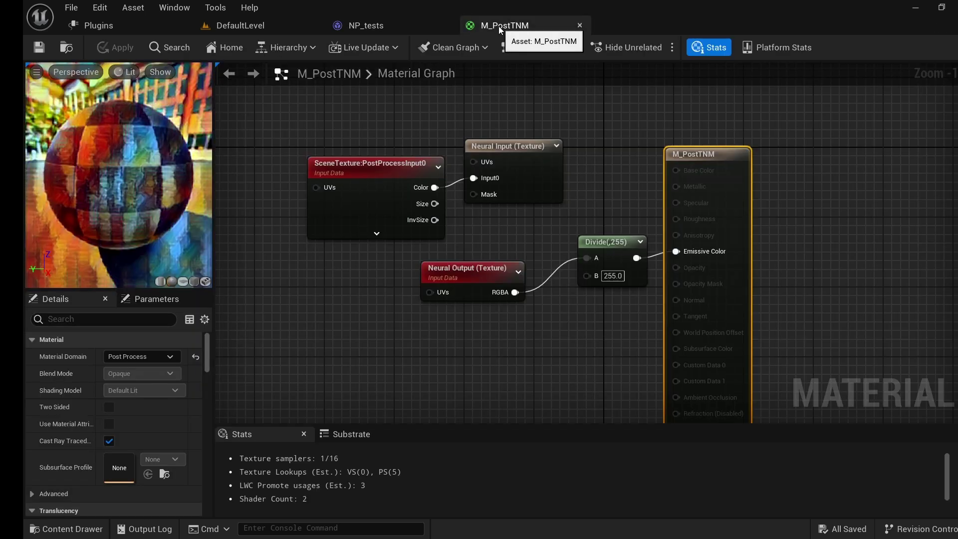
pyautogui.moveTo(296, 335); pyautogui.dragTo(299, 265, button='right')
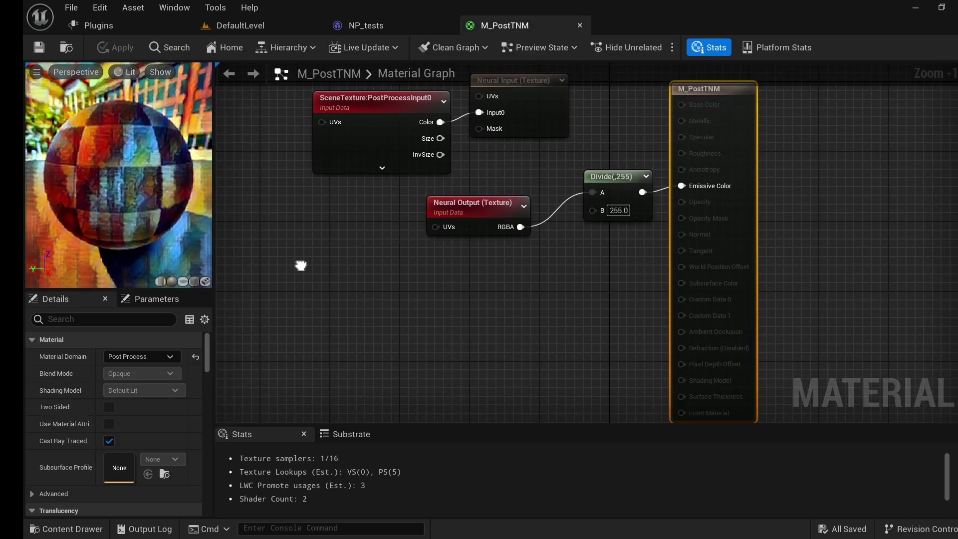
pyautogui.moveTo(124, 290); pyautogui.dragTo(122, 141)
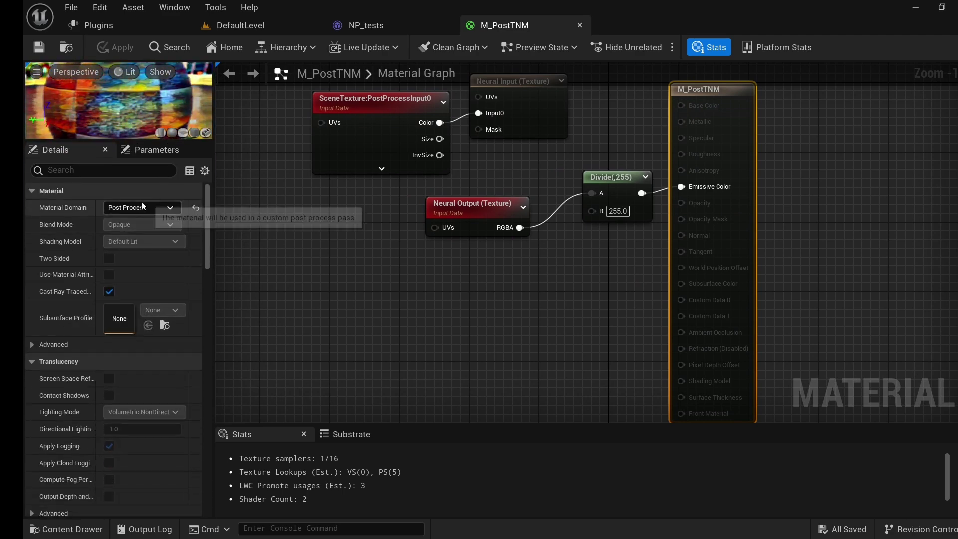
pyautogui.scroll(-10, 101, 291)
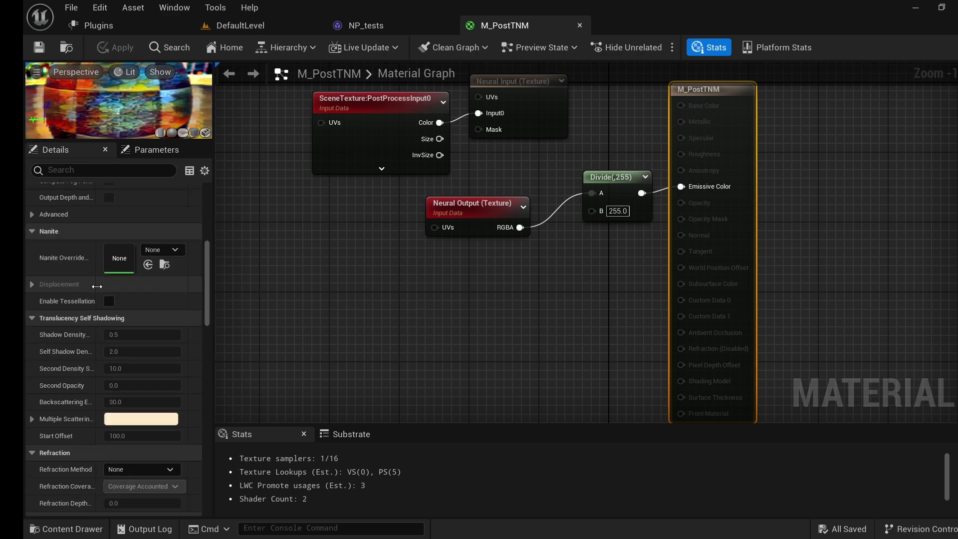
pyautogui.scroll(-4, 97, 286)
pyautogui.scroll(8, 96, 286)
pyautogui.scroll(5, 97, 287)
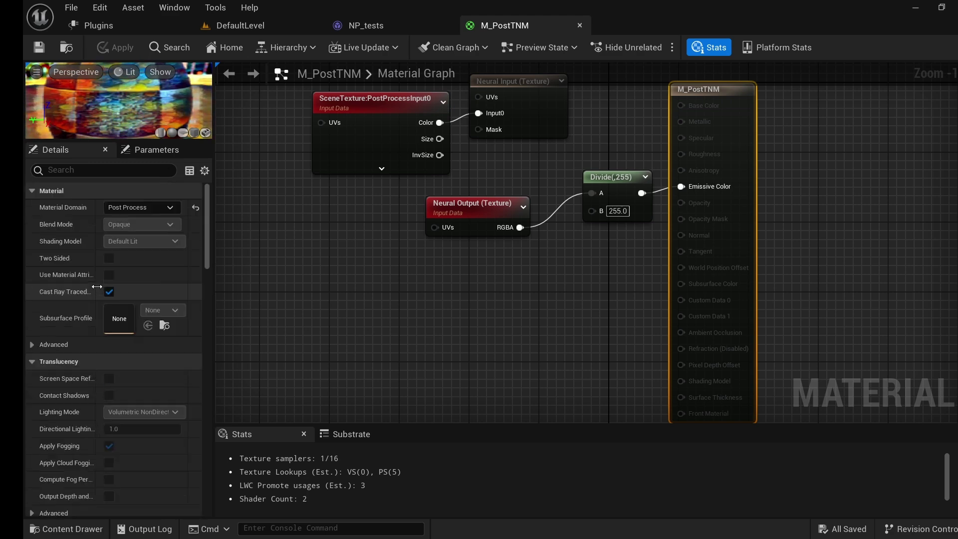
# Step: Rearrange the Divide, Neural Input and Neural Output nodes in the M_PostTNM material graph, keeping their connections
pyautogui.moveTo(361, 239); pyautogui.dragTo(346, 297, button='right')
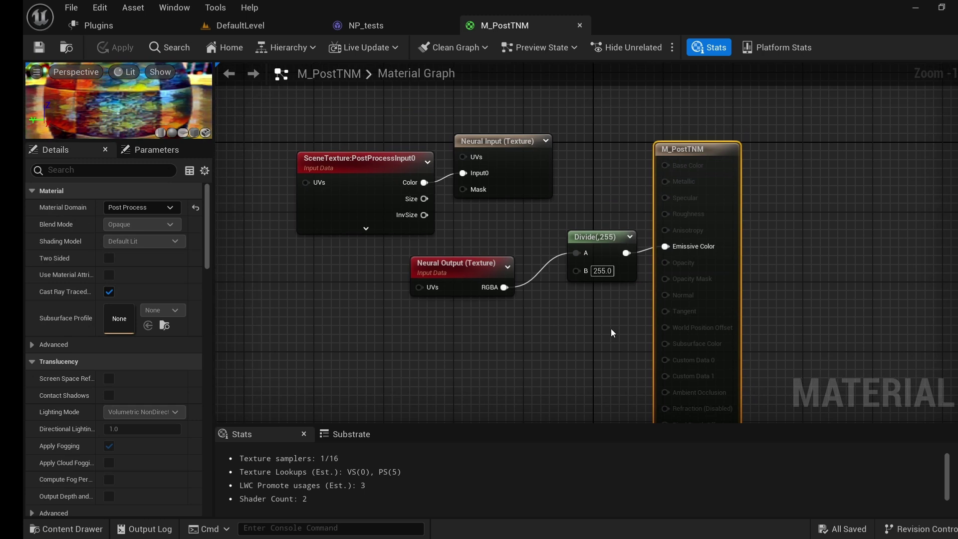
pyautogui.click(604, 272)
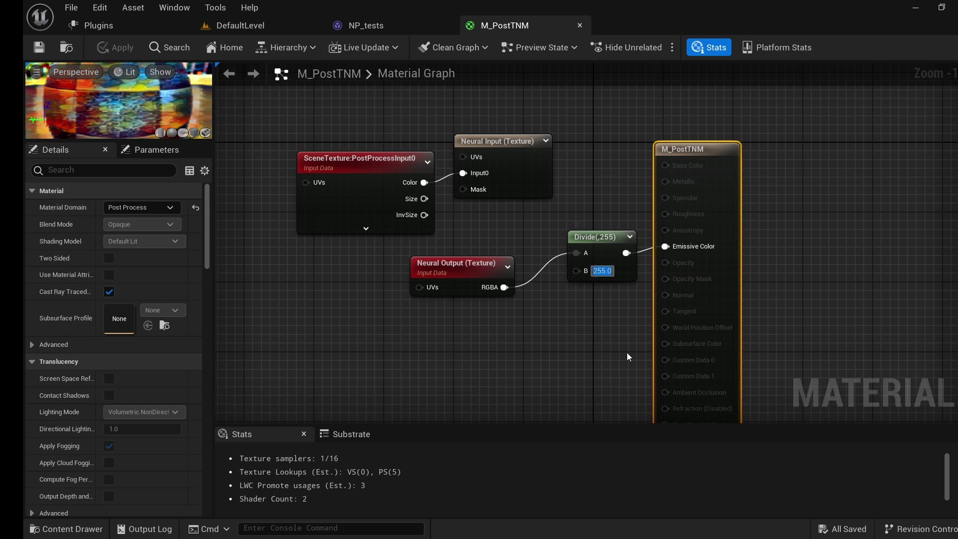
pyautogui.moveTo(599, 238); pyautogui.dragTo(571, 254)
pyautogui.click(573, 329)
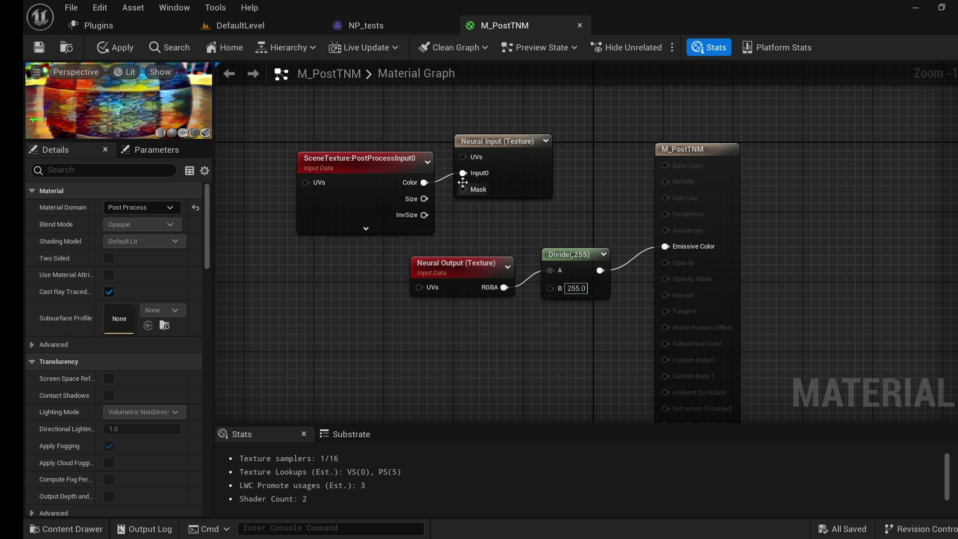
pyautogui.moveTo(500, 144); pyautogui.dragTo(516, 171)
pyautogui.moveTo(452, 263)
pyautogui.mouseDown()
pyautogui.moveTo(443, 271)
pyautogui.moveTo(446, 263)
pyautogui.mouseUp()
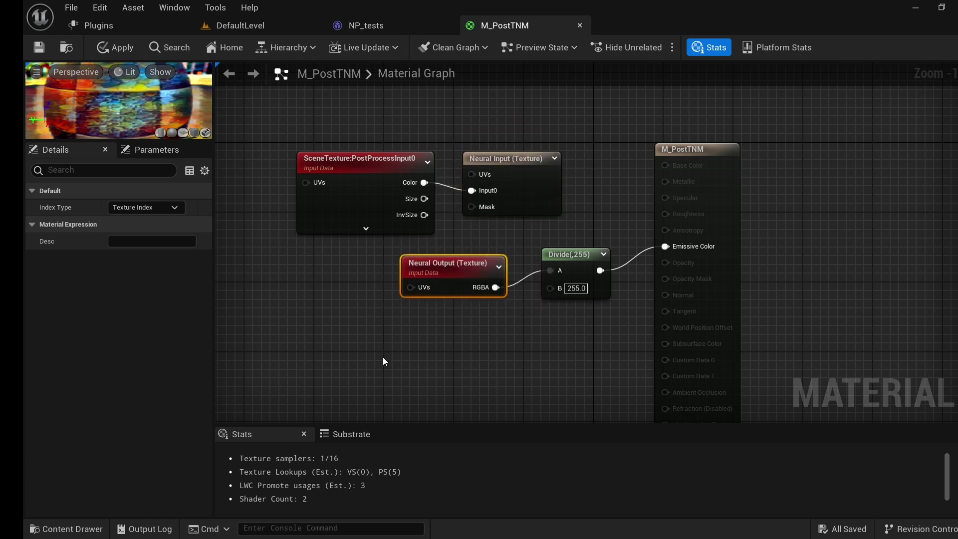
# Step: Select the PostProcessVolume in DefaultLevel and filter its details by "mater" to reach the Post Process Materials array
pyautogui.click(272, 25)
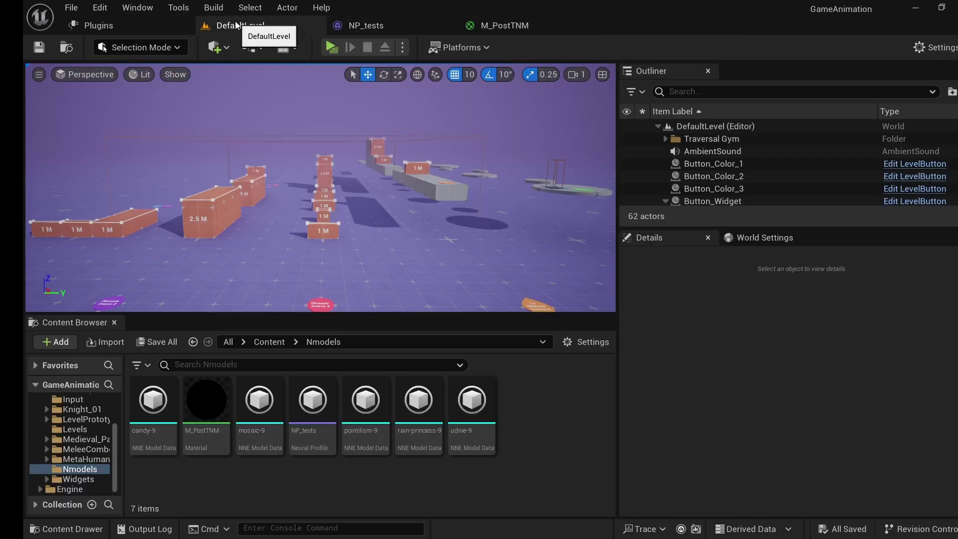
pyautogui.scroll(-5, 714, 168)
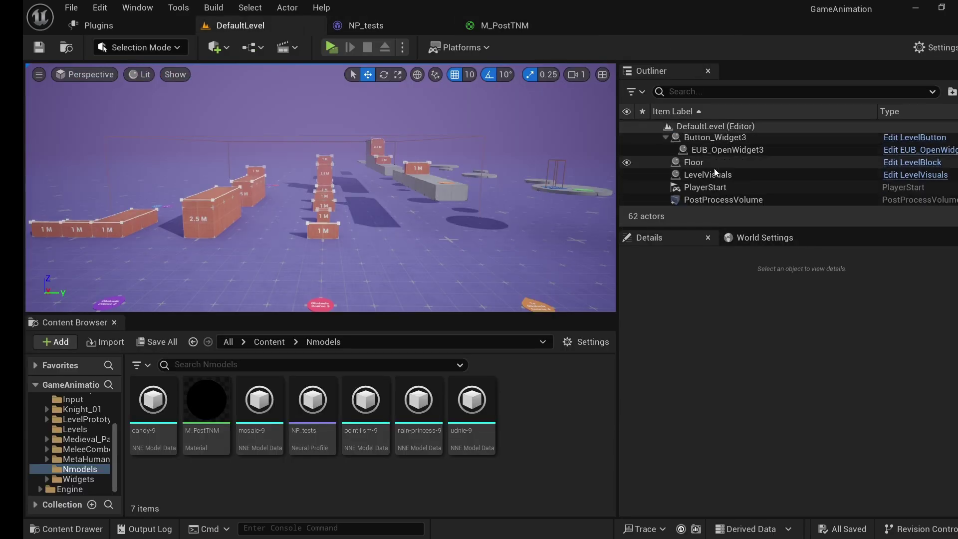
pyautogui.click(710, 200)
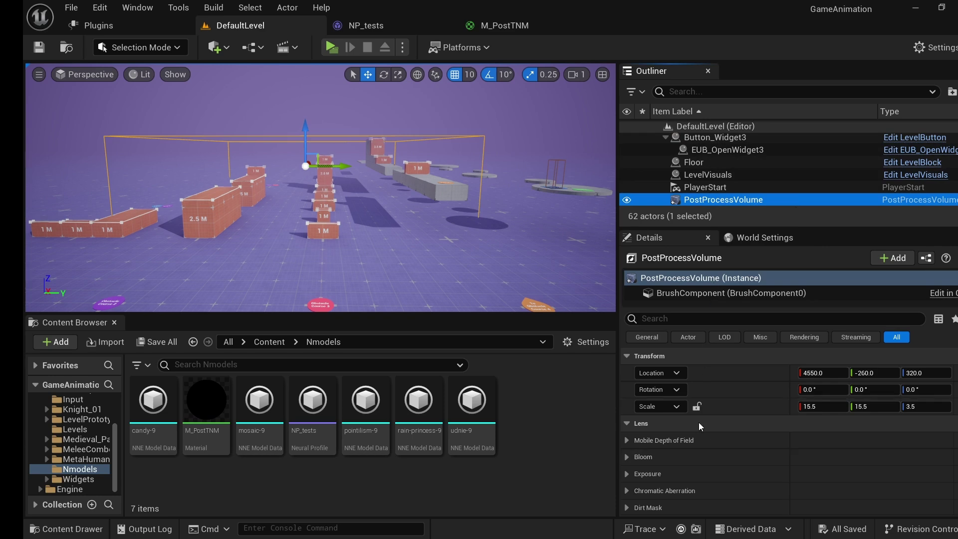
pyautogui.click(656, 318)
pyautogui.write('mater')
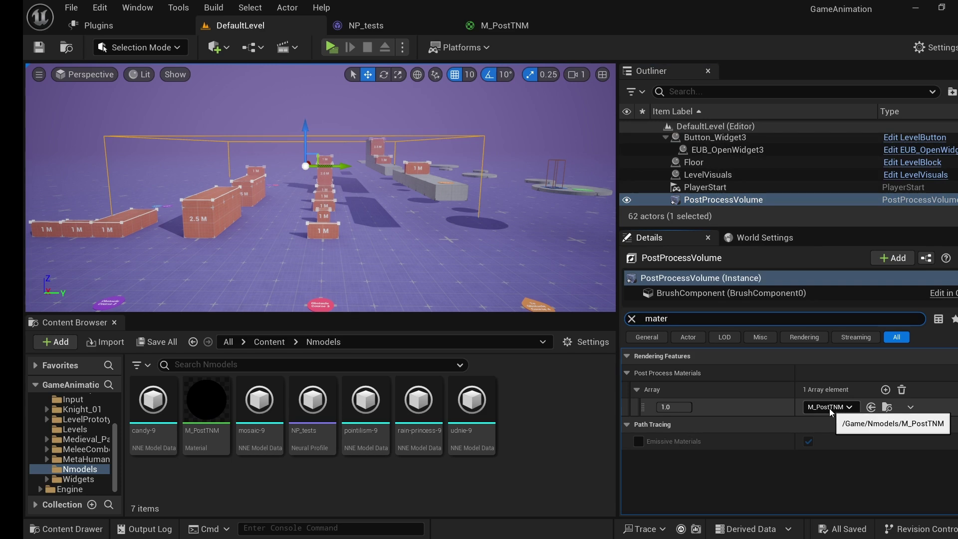
# Step: Assign the M_PostTNM material from the Nmodels folder to the Post Process Materials array element and save the level
pyautogui.moveTo(200, 445); pyautogui.dragTo(839, 409)
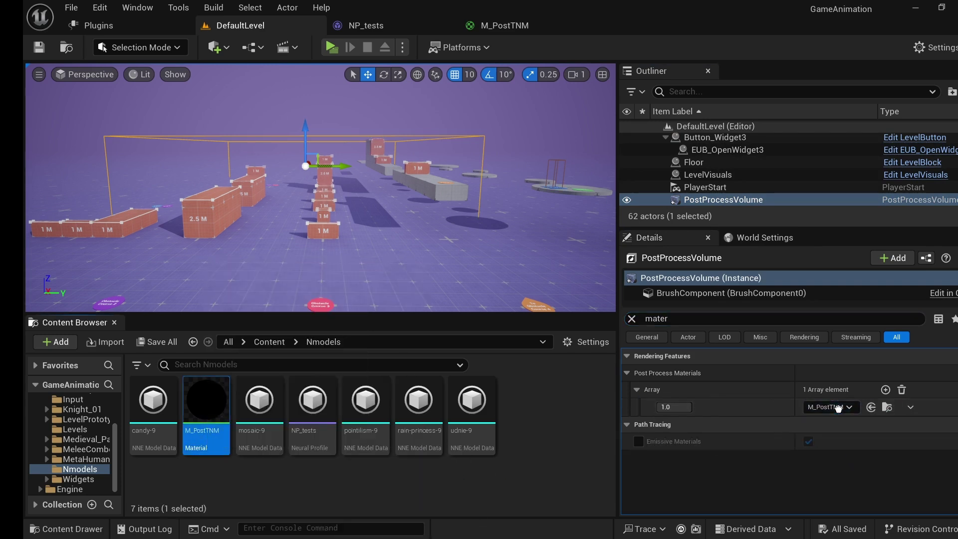
pyautogui.click(510, 492)
pyautogui.click(39, 47)
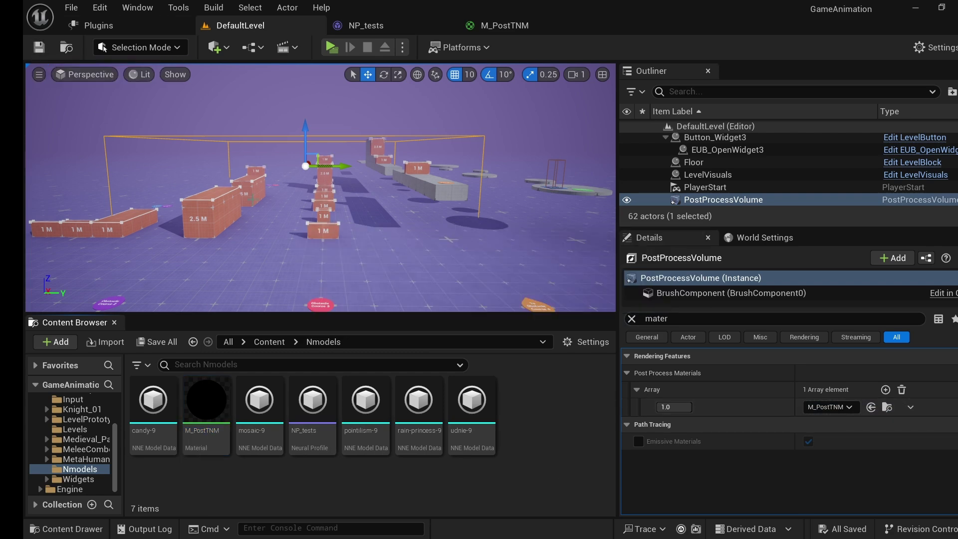
pyautogui.press('super+Down')
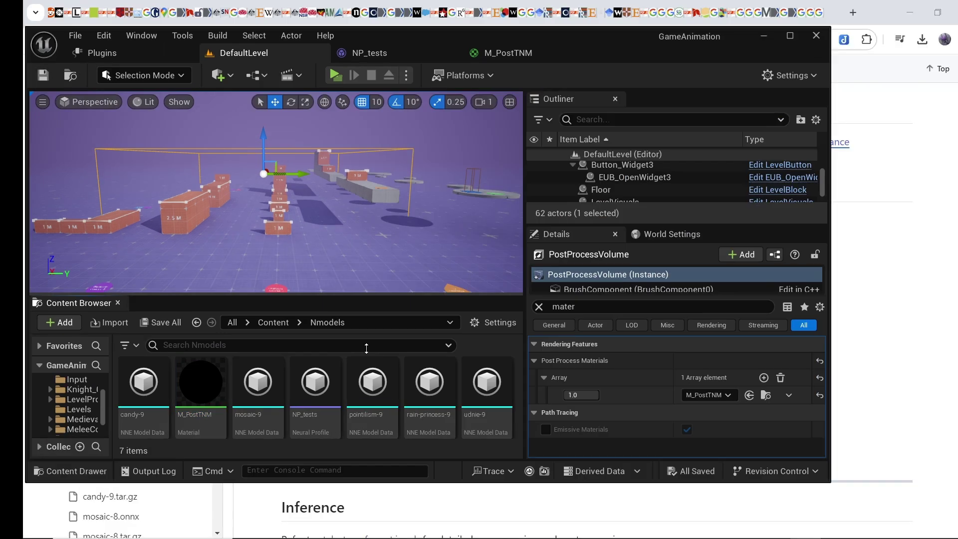
pyautogui.press('super+Up')
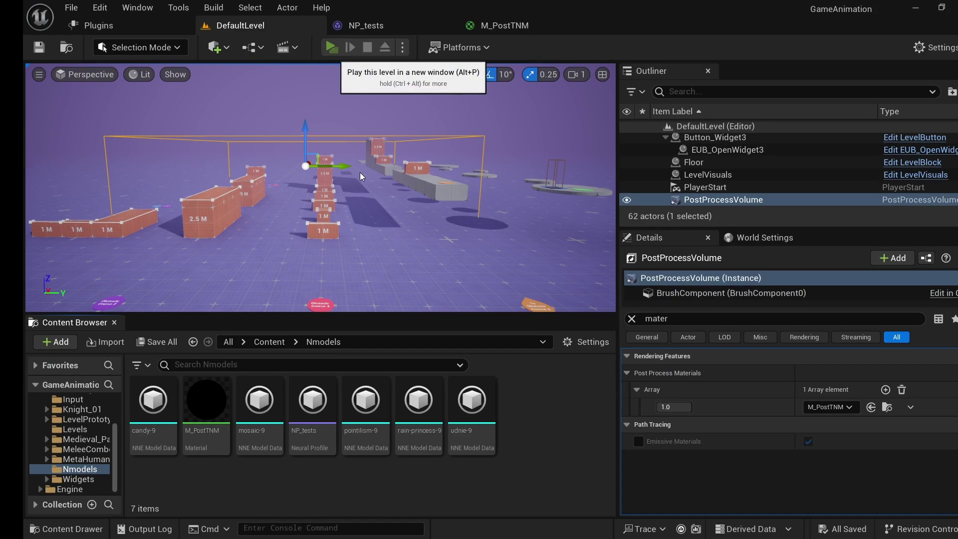
# Step: Play DefaultLevel in a new preview window, run and jump the knight around the obstacle blocks to check the style, and stop the session
pyautogui.hotkey('alt', 'p')
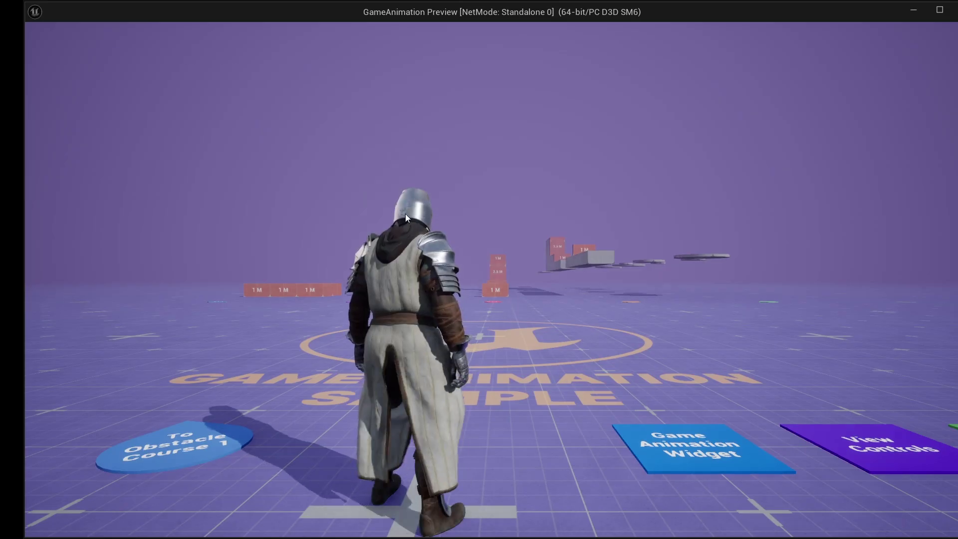
pyautogui.press('w')
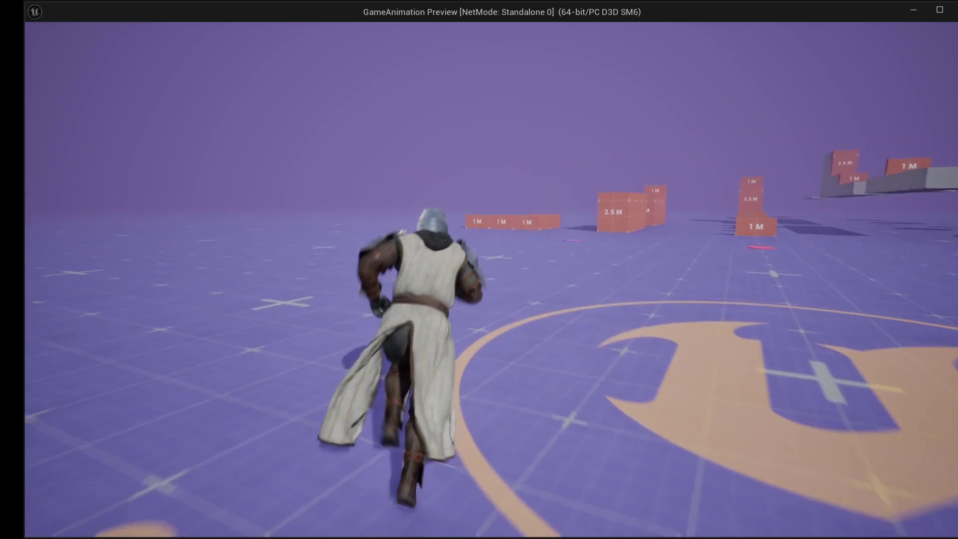
pyautogui.press('w')
pyautogui.press('w')
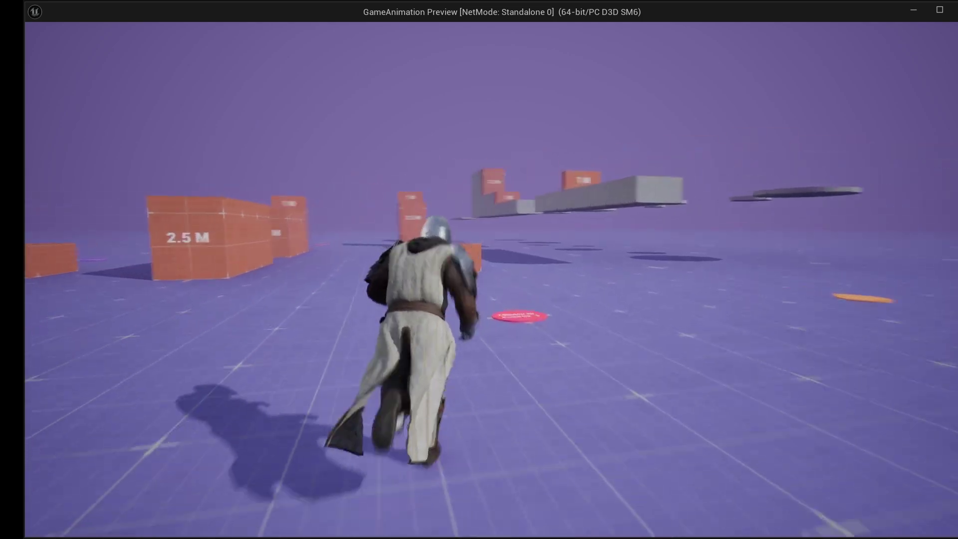
pyautogui.press('w')
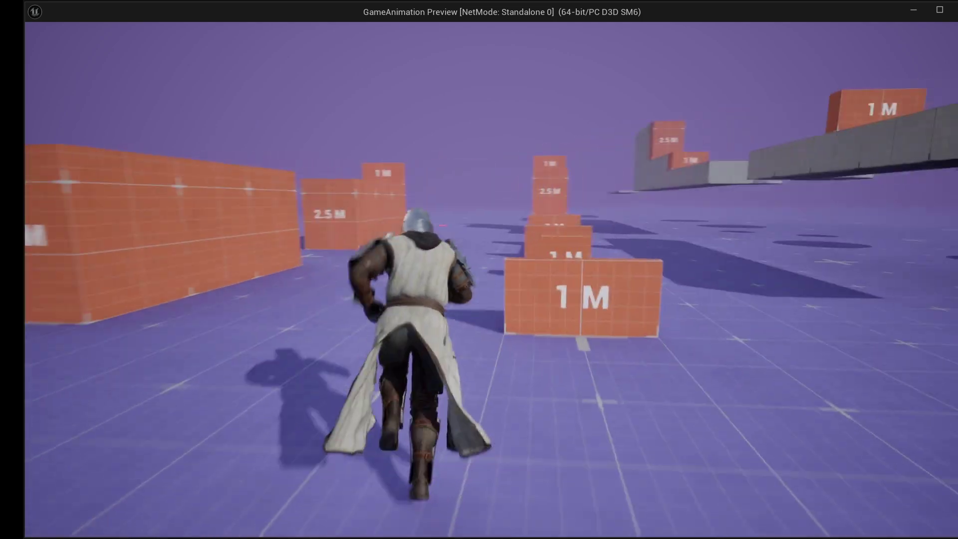
pyautogui.press('w')
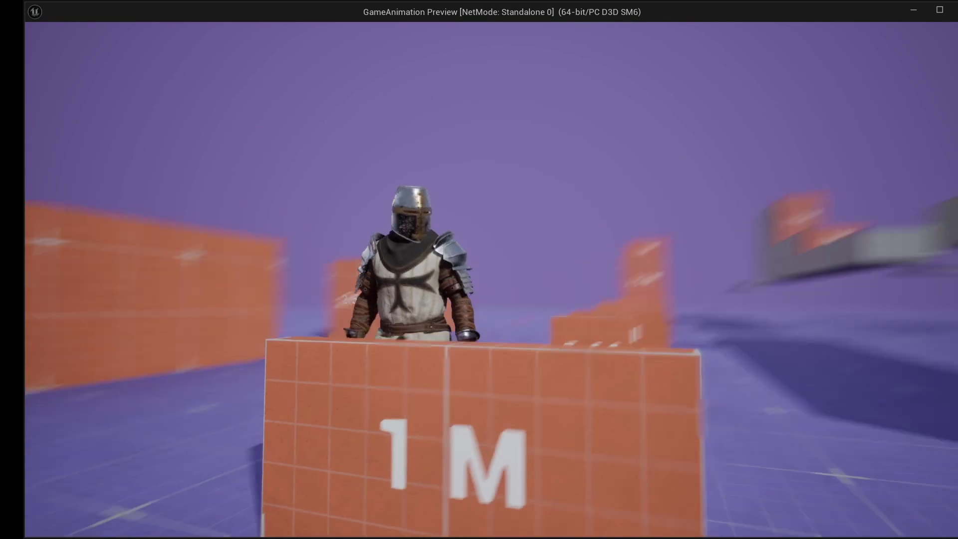
pyautogui.press('w')
pyautogui.press('space')
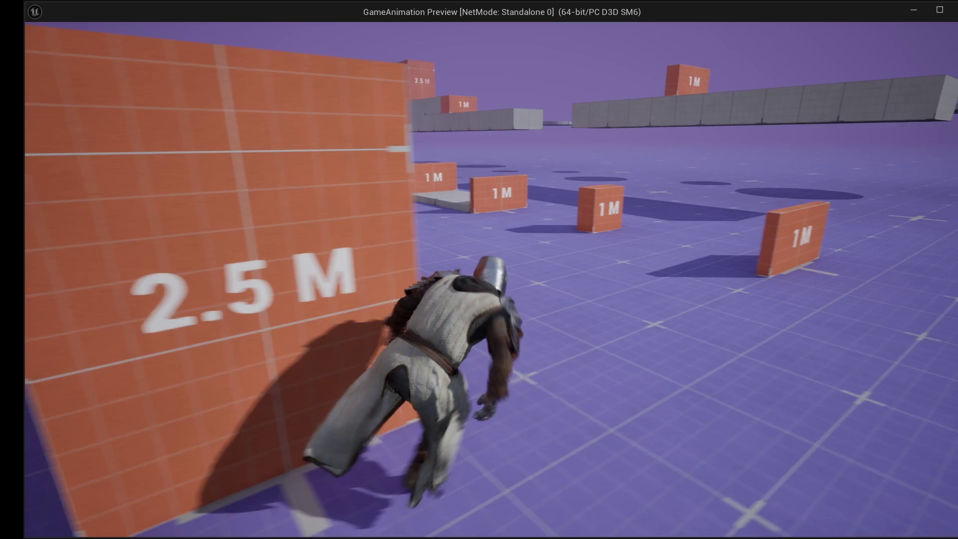
pyautogui.hotkey('alt', 'Tab')
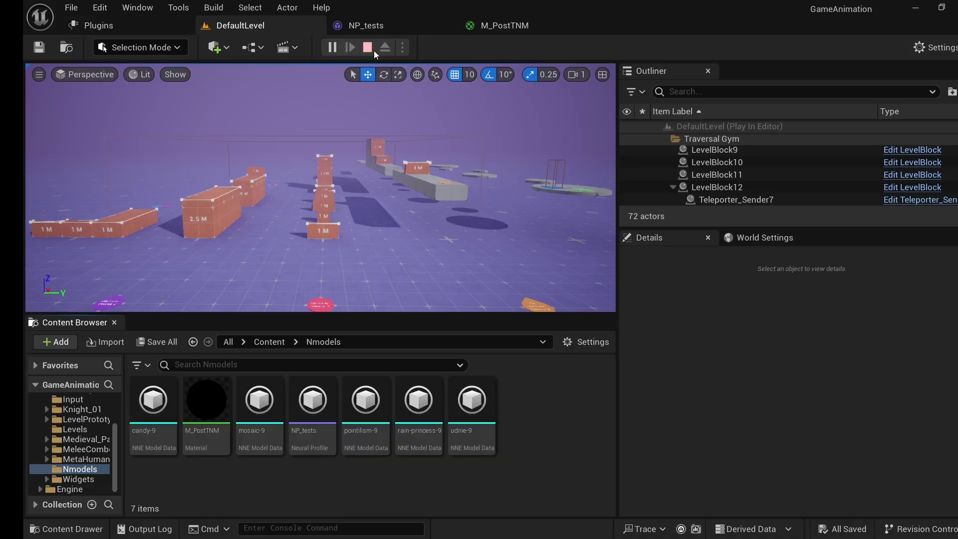
pyautogui.click(367, 47)
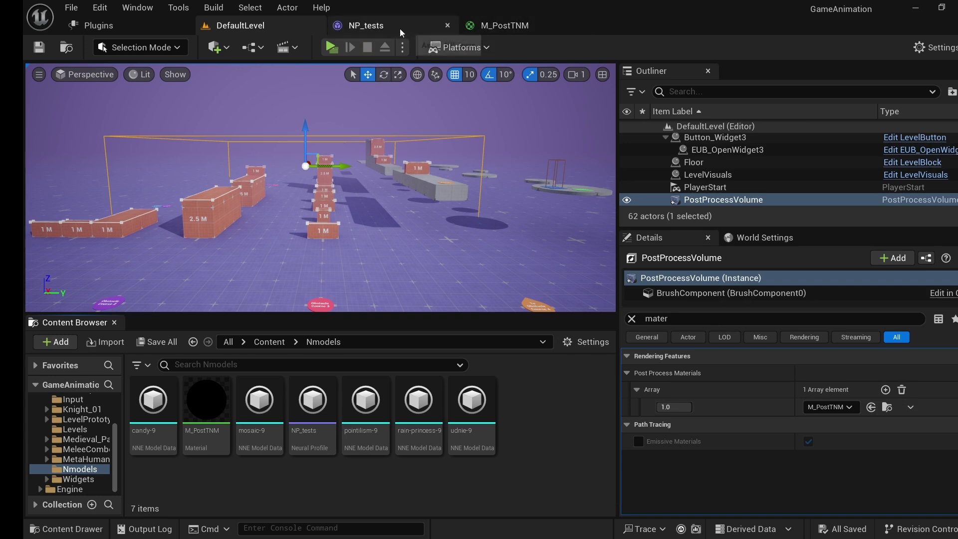
# Step: Set the NNE Model Data of the NP_tests neural profile to the pointilism-9 model from the Nmodels folder
pyautogui.click(487, 20)
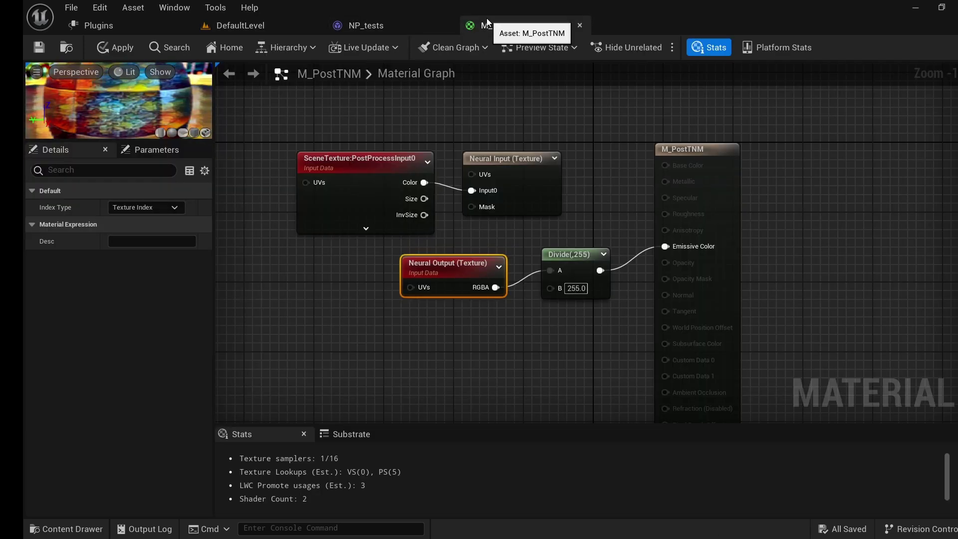
pyautogui.click(382, 26)
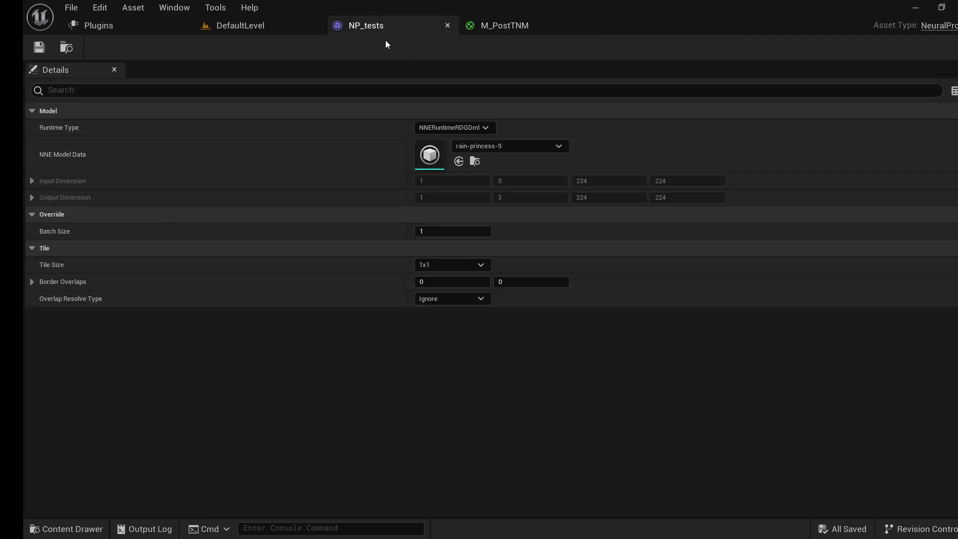
pyautogui.click(268, 26)
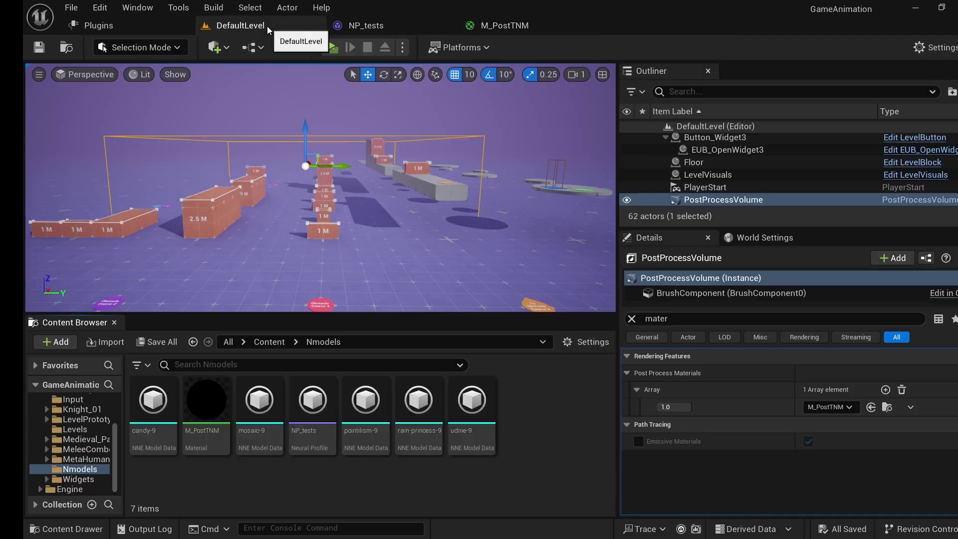
pyautogui.moveTo(423, 442)
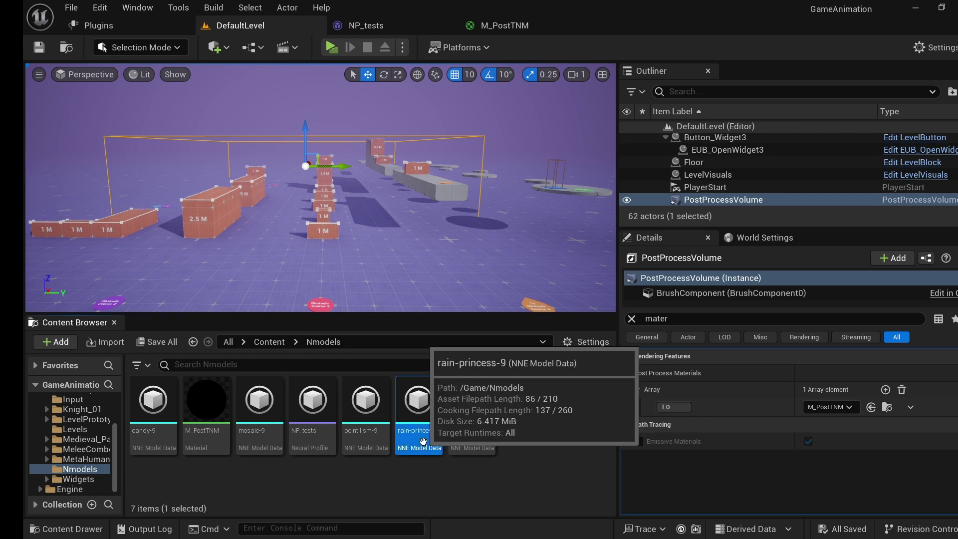
pyautogui.moveTo(366, 441)
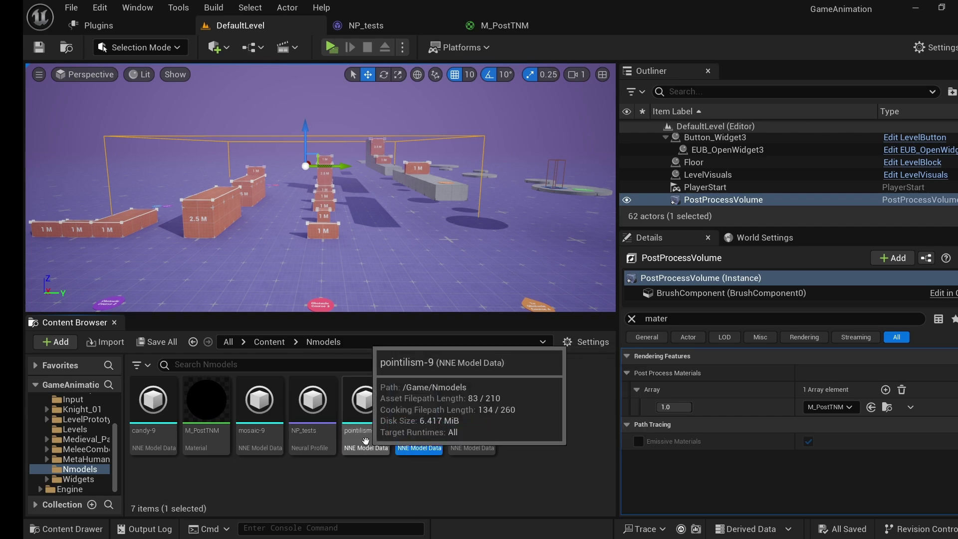
pyautogui.moveTo(366, 442); pyautogui.dragTo(447, 152)
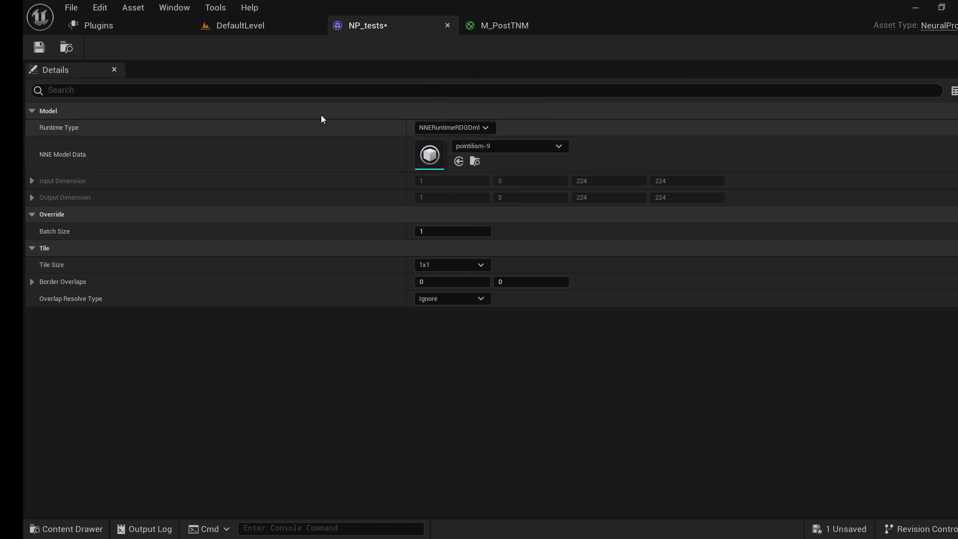
# Step: Return to DefaultLevel and play-test it with the pointilism-9 model, running and jumping the knight among the obstacle blocks
pyautogui.click(237, 32)
pyautogui.click(331, 48)
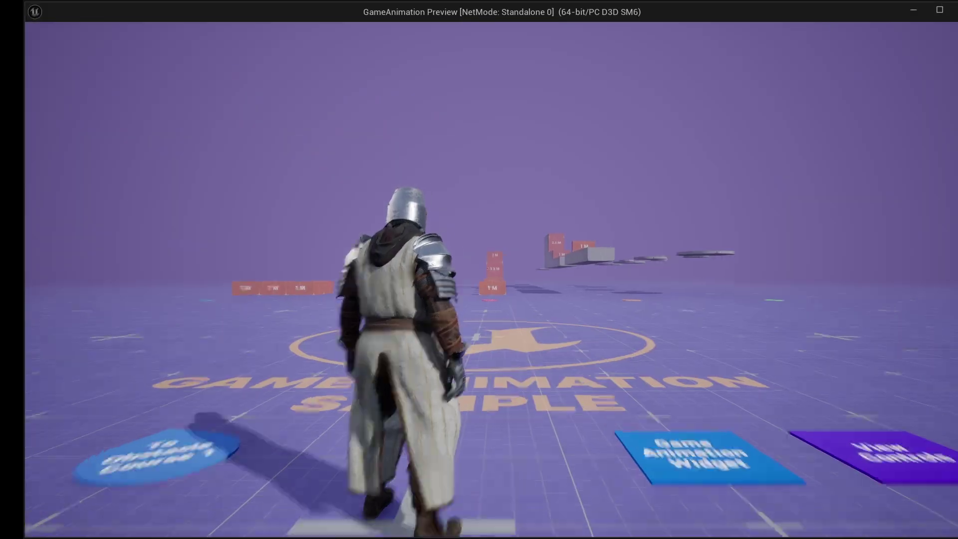
pyautogui.press('w')
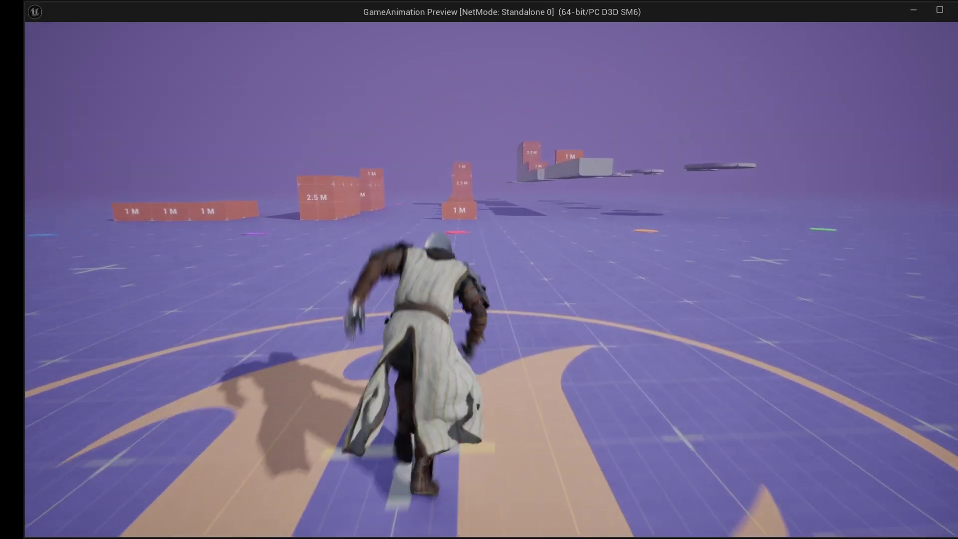
pyautogui.press('w')
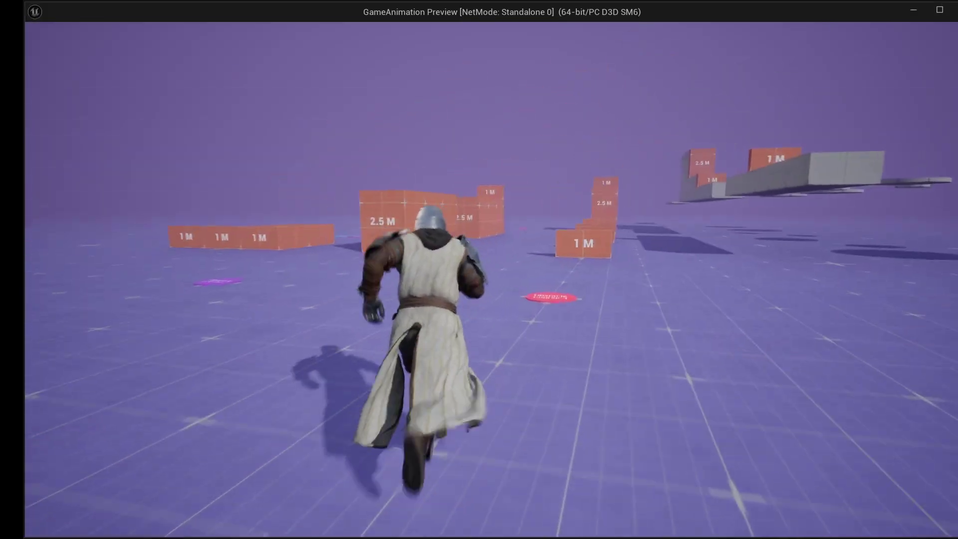
pyautogui.press('w')
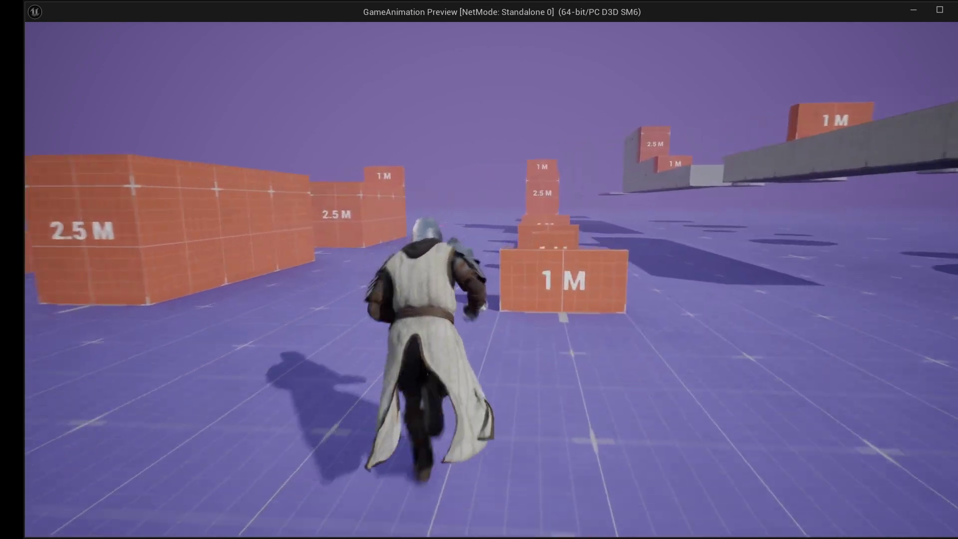
pyautogui.press('space')
pyautogui.press('w')
pyautogui.press('space')
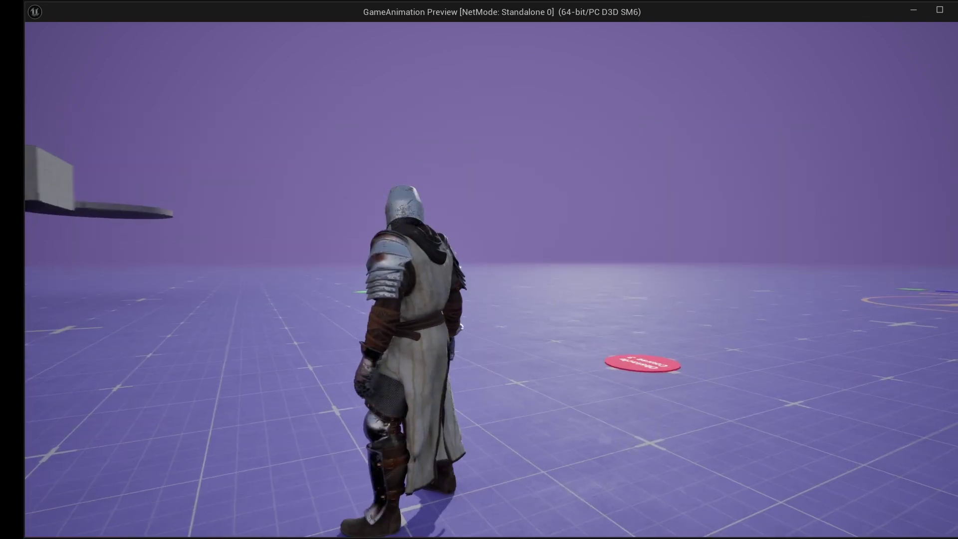
pyautogui.press('w')
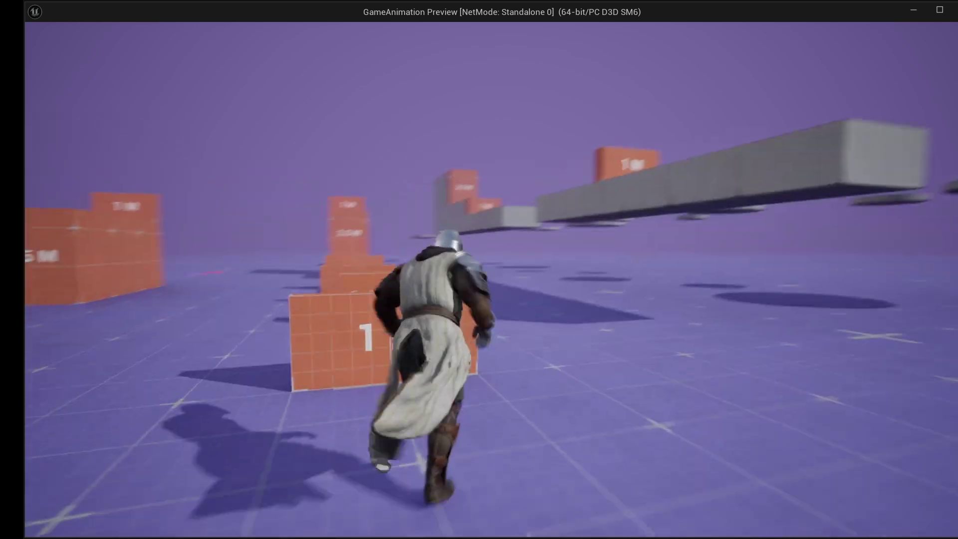
pyautogui.press('space')
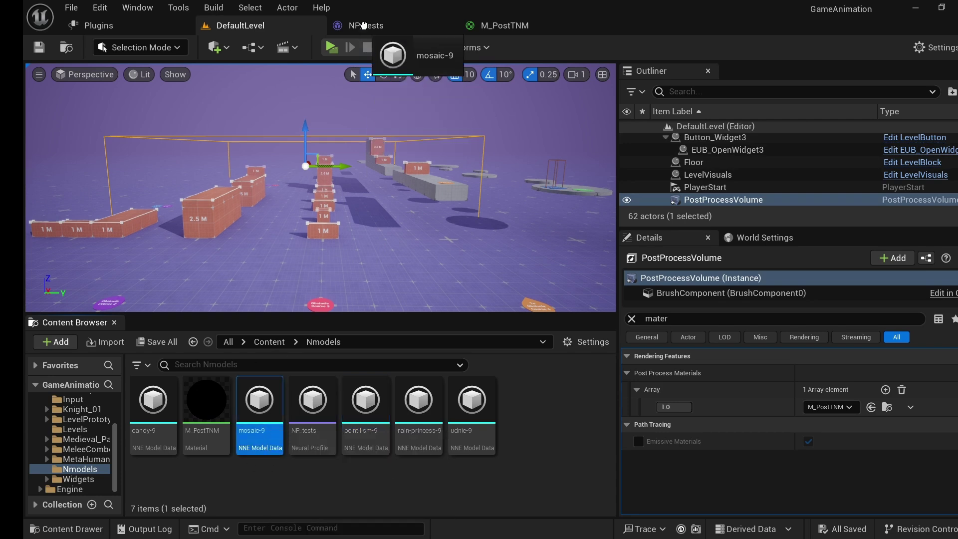
# Step: Set the NNE Model Data of NP_tests to mosaic-9 and play-test DefaultLevel by running and jumping the knight toward the obstacles
pyautogui.moveTo(363, 26); pyautogui.dragTo(363, 27)
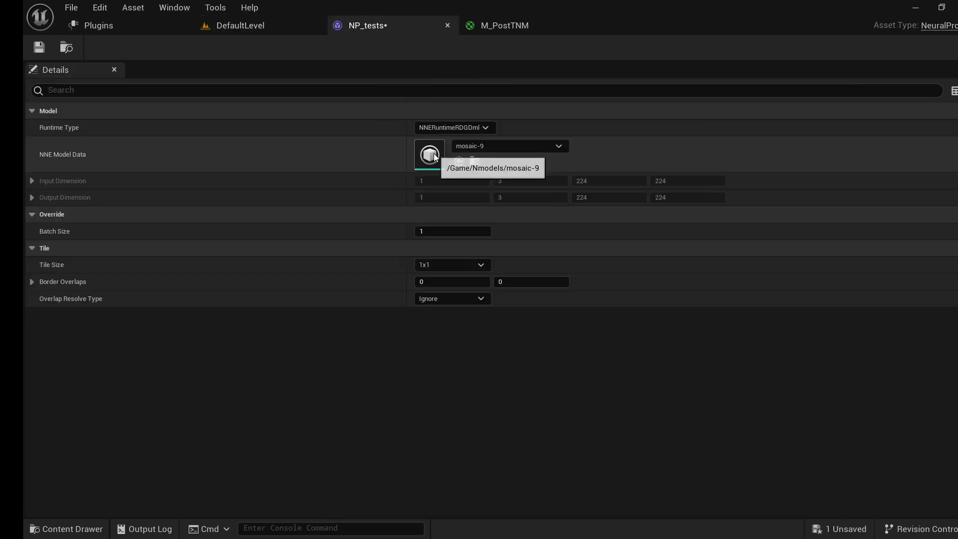
pyautogui.click(254, 28)
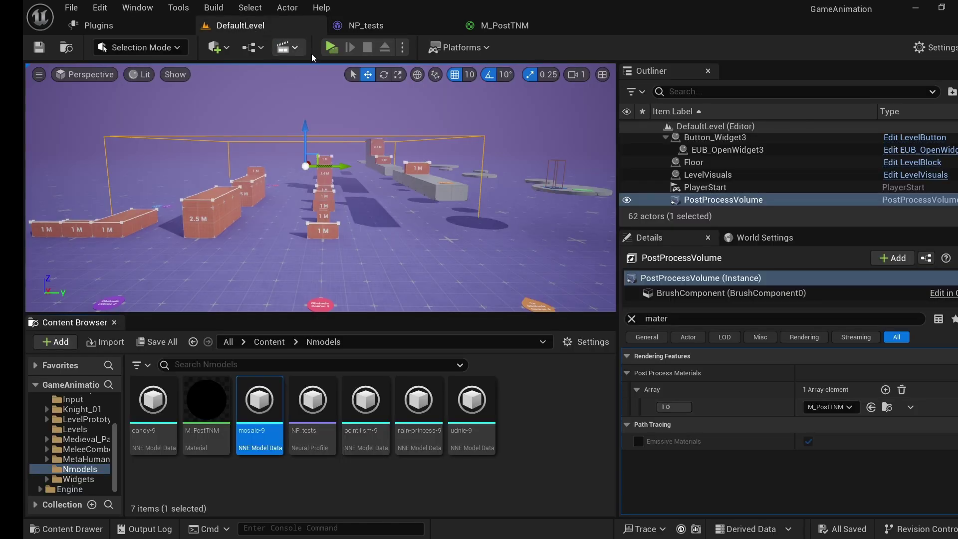
pyautogui.press('w')
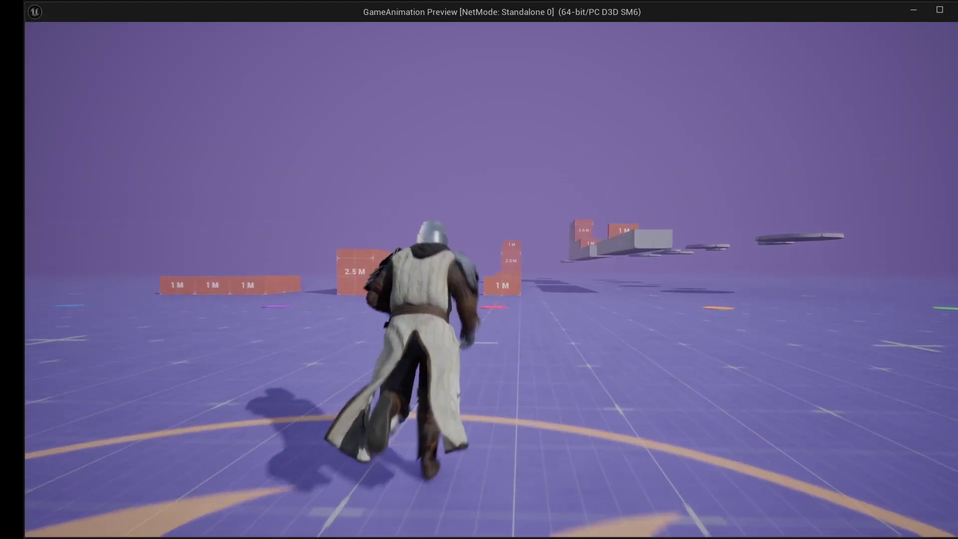
pyautogui.press('space')
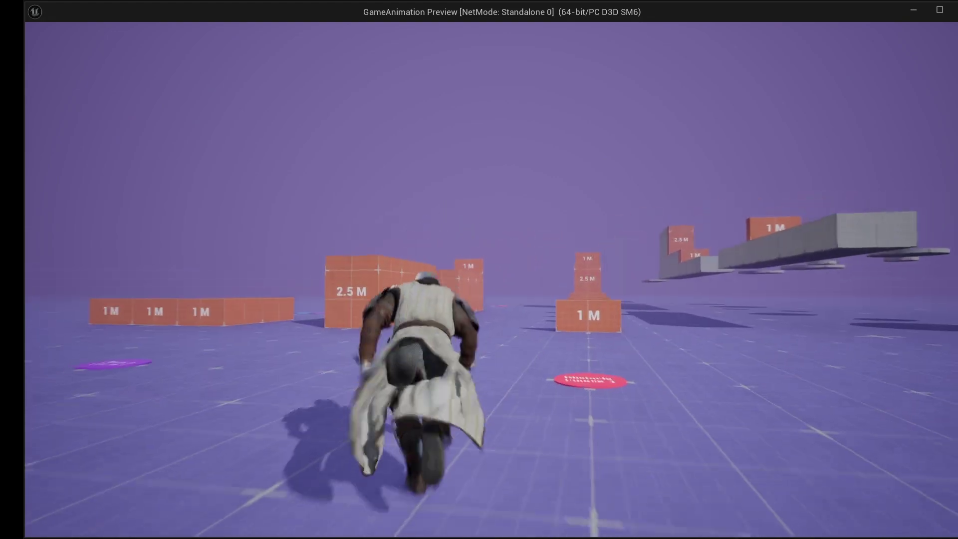